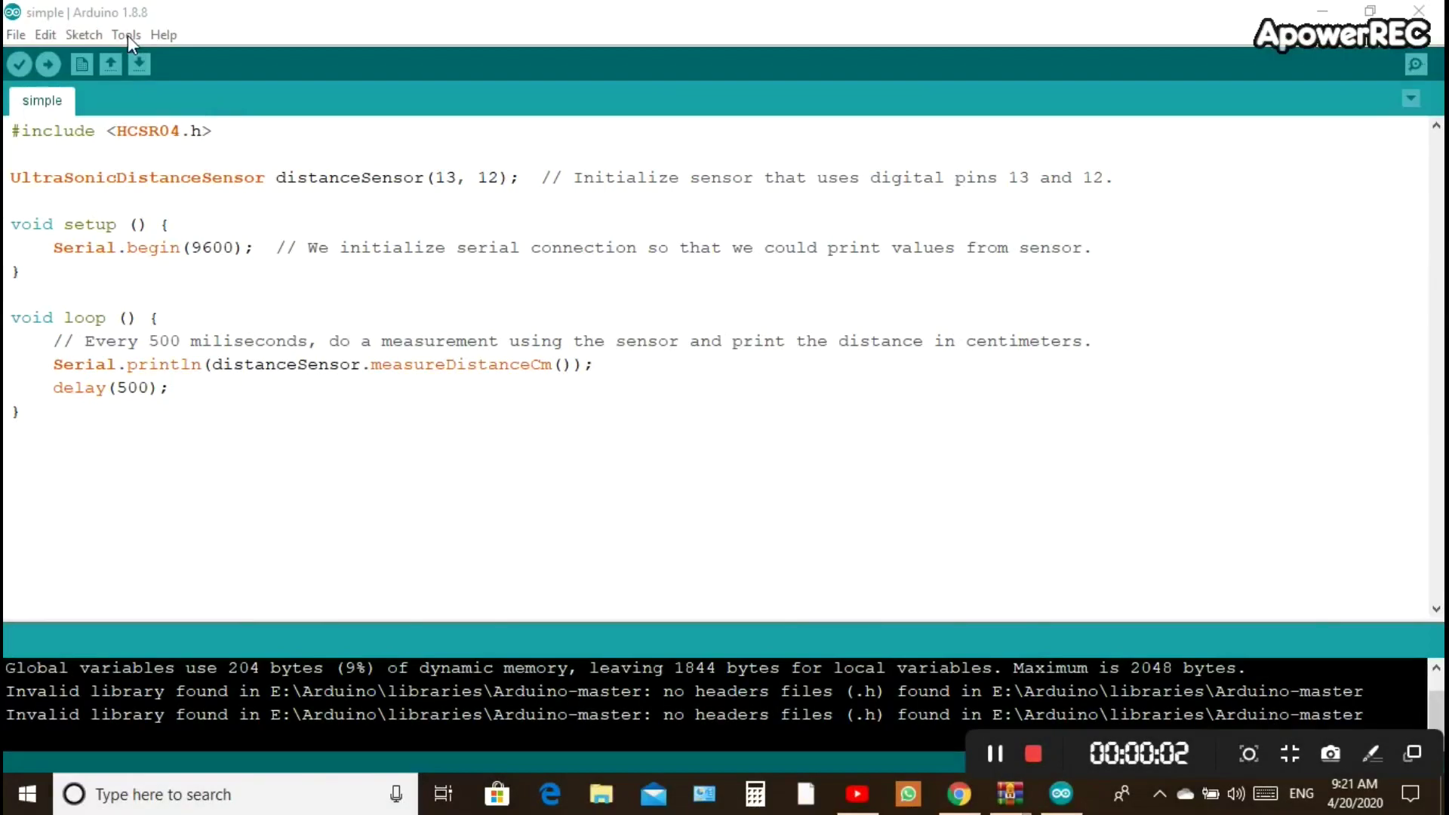
- Target the Arduino Nano (old bootloader) on COM5 and start uploading the HC-SR04 sketch
left_click(128, 36)
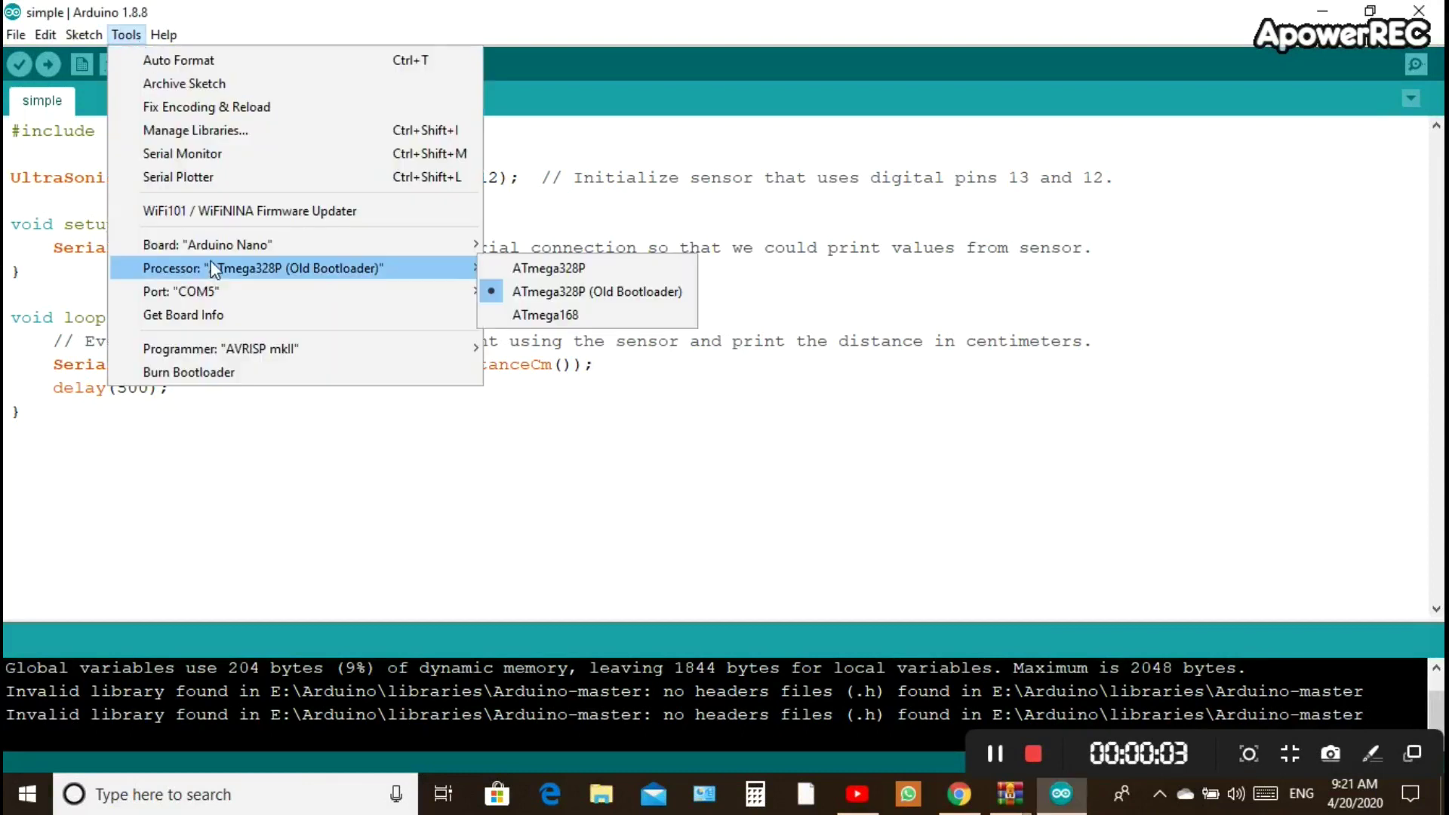
mouse_move(206, 245)
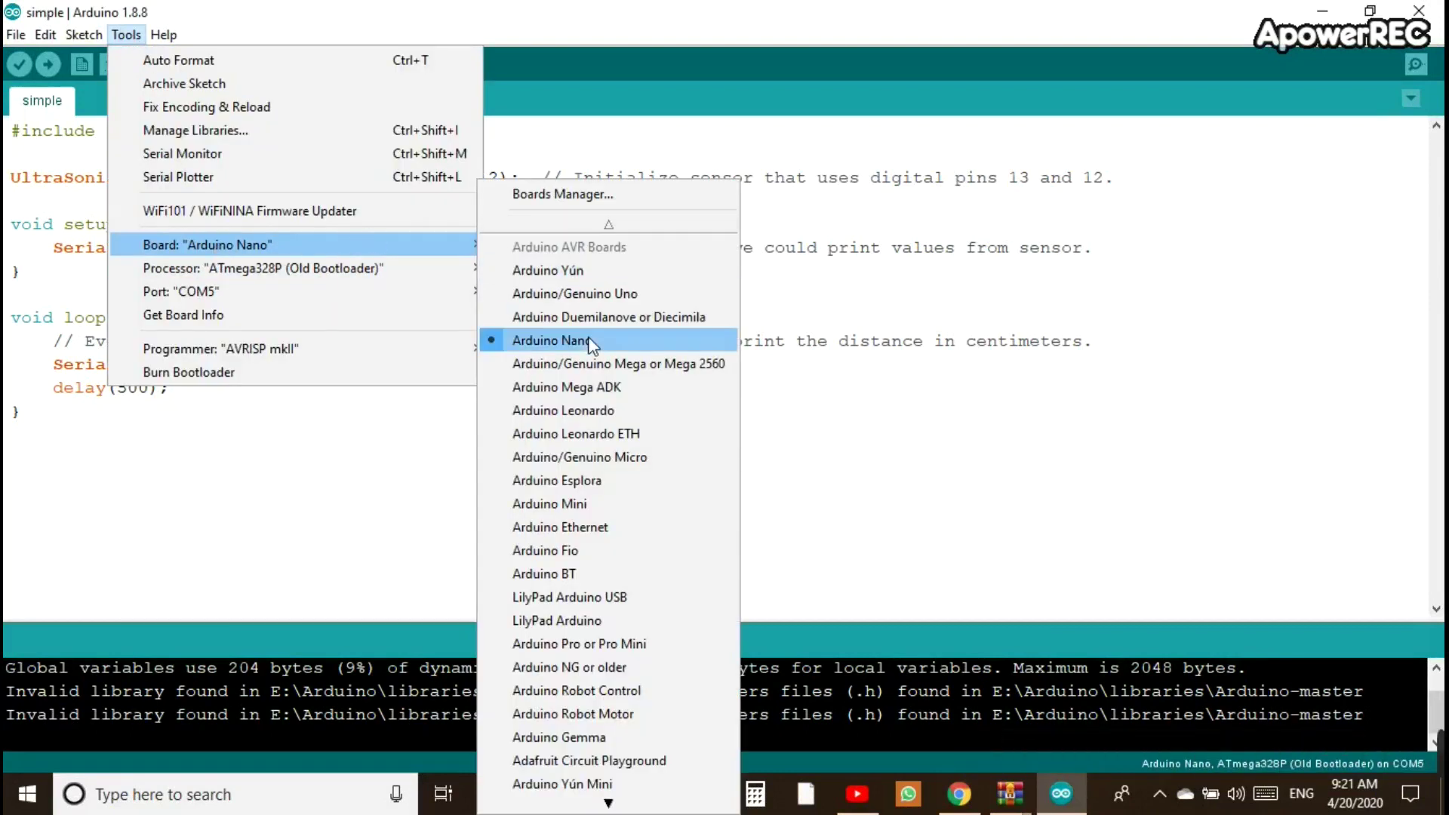
left_click(597, 341)
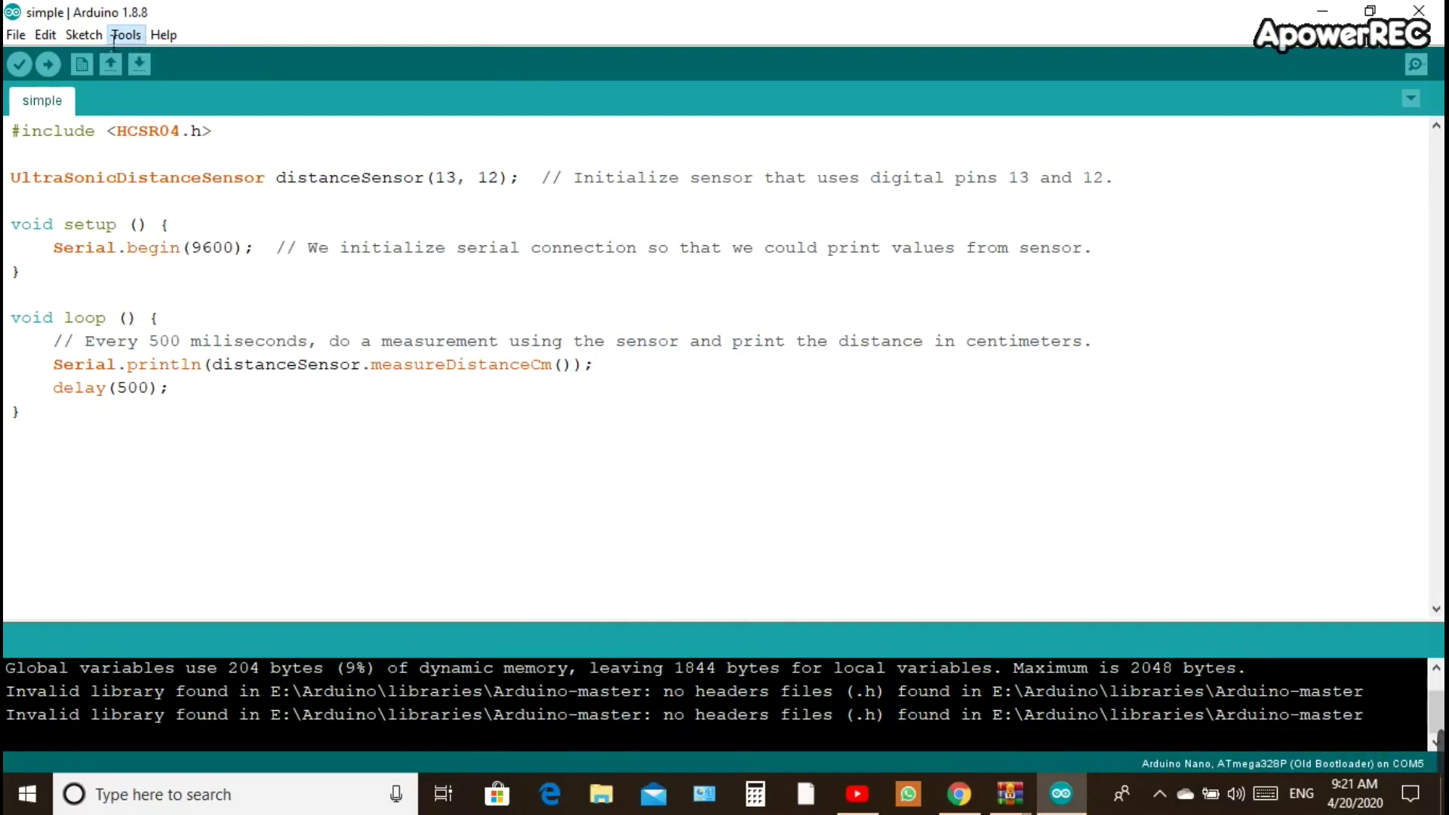
left_click(114, 36)
left_click(123, 35)
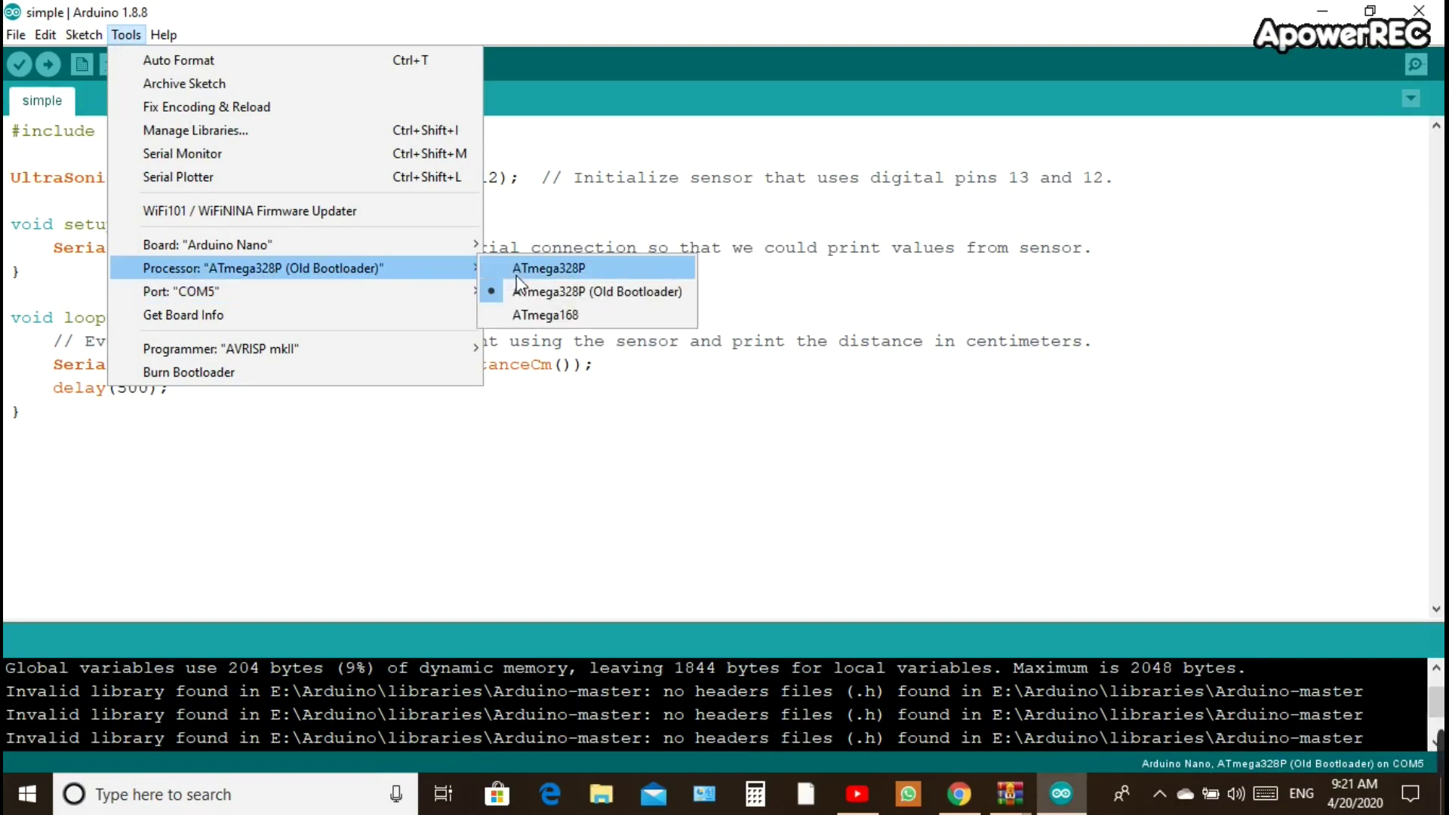
mouse_move(181, 292)
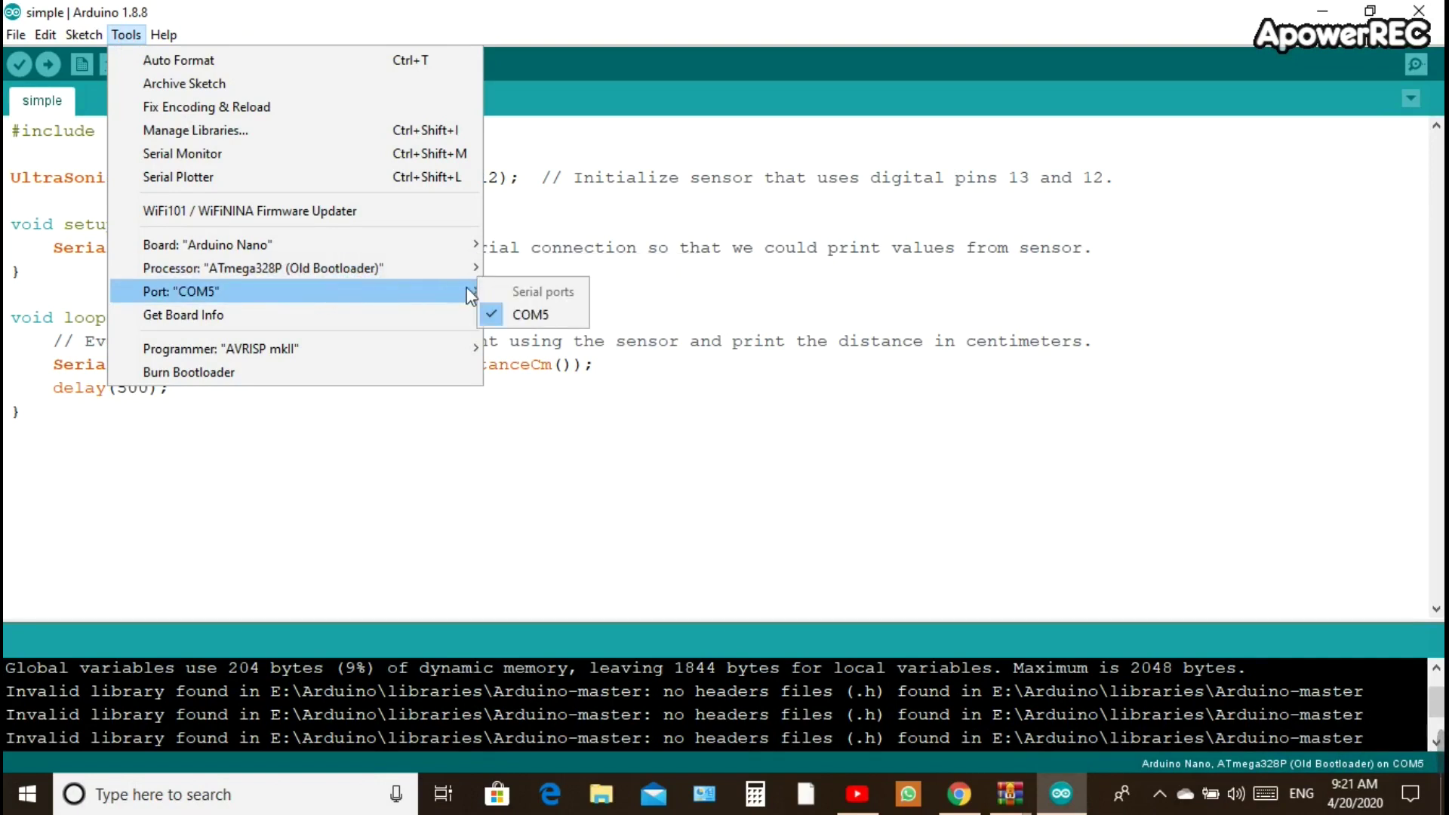
left_click(523, 318)
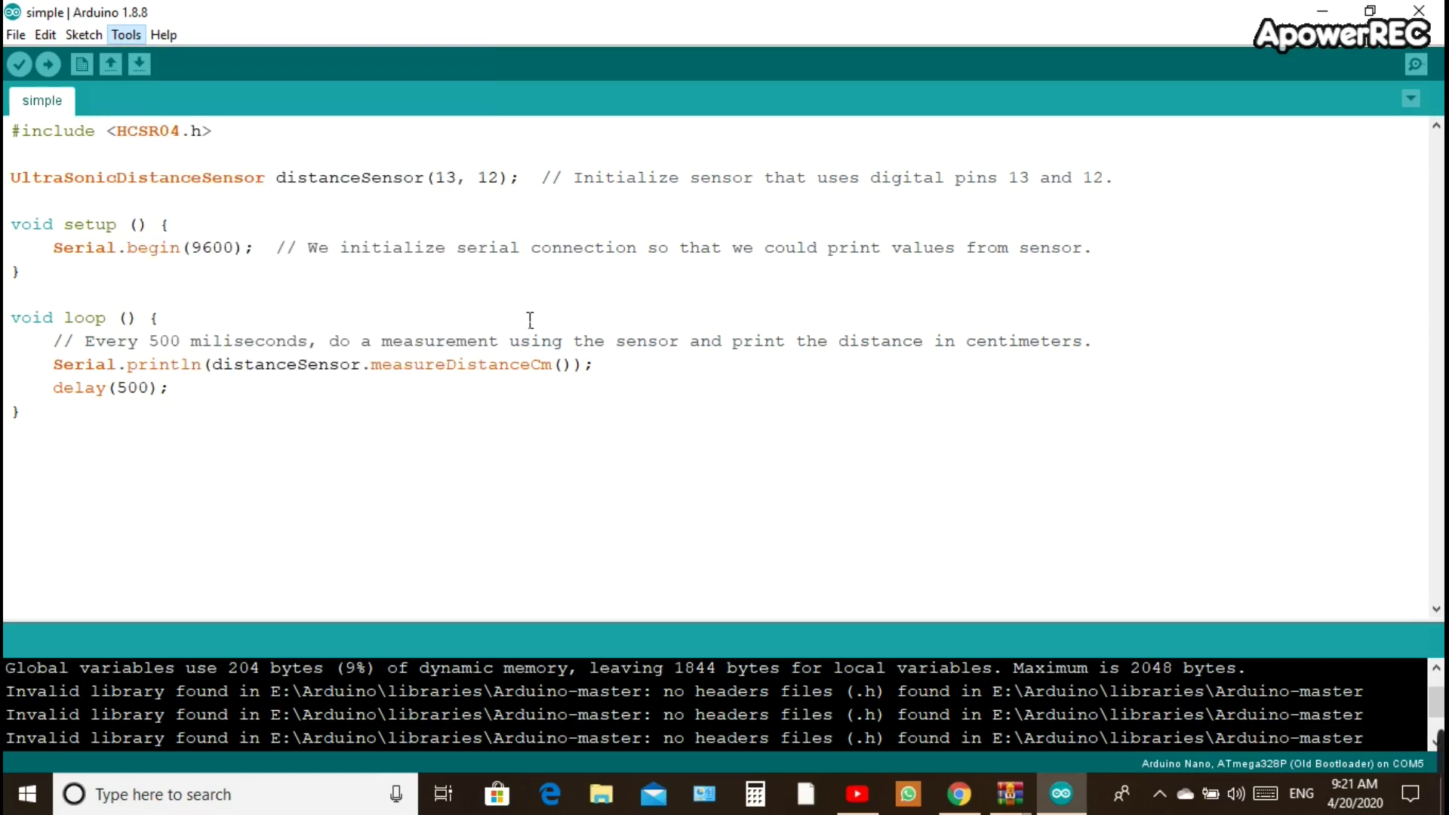
left_click(38, 65)
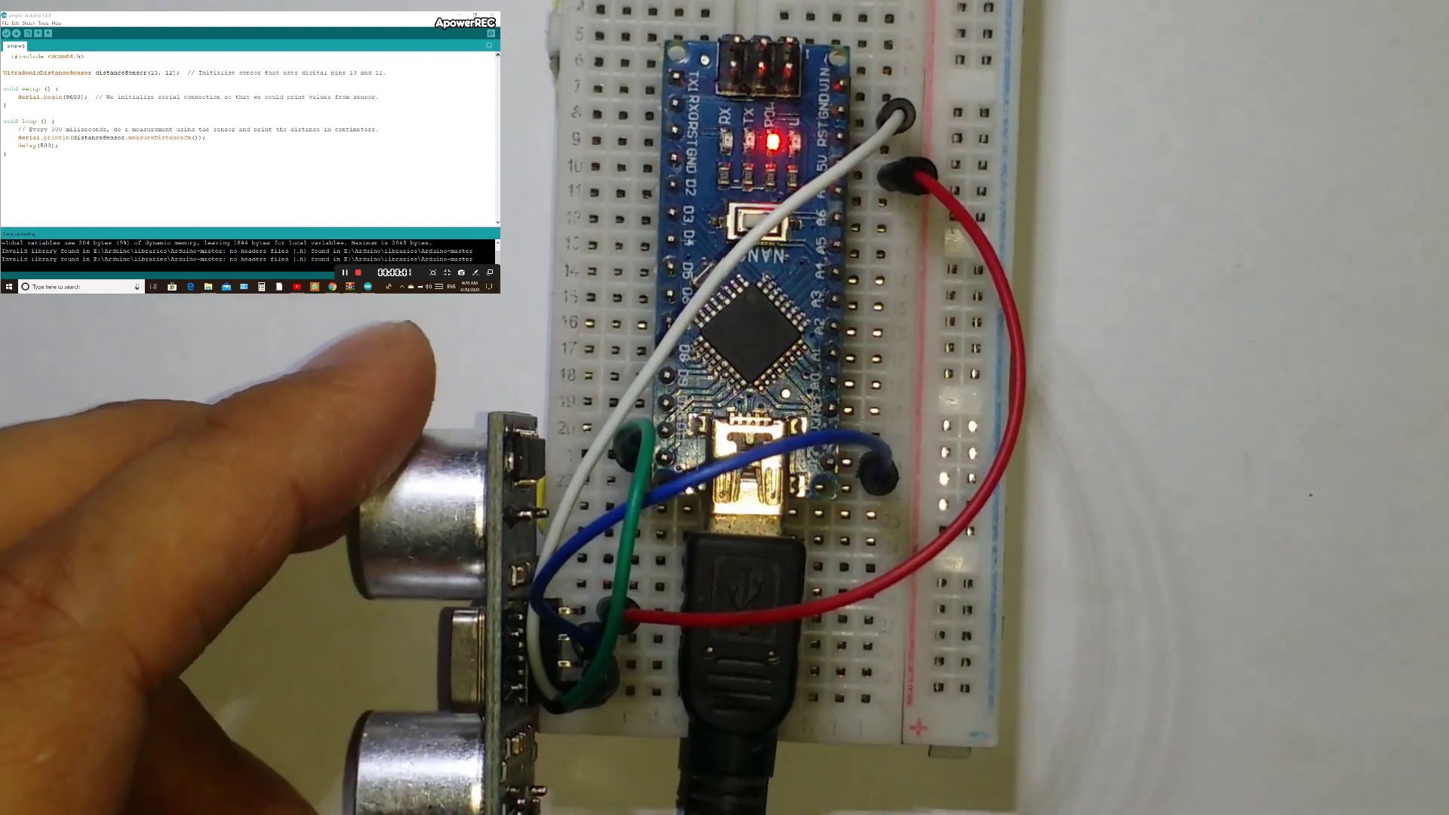
- Open the COM5 serial monitor with Ctrl+Shift+M to watch the distance readings
key("ctrl+shift+m")
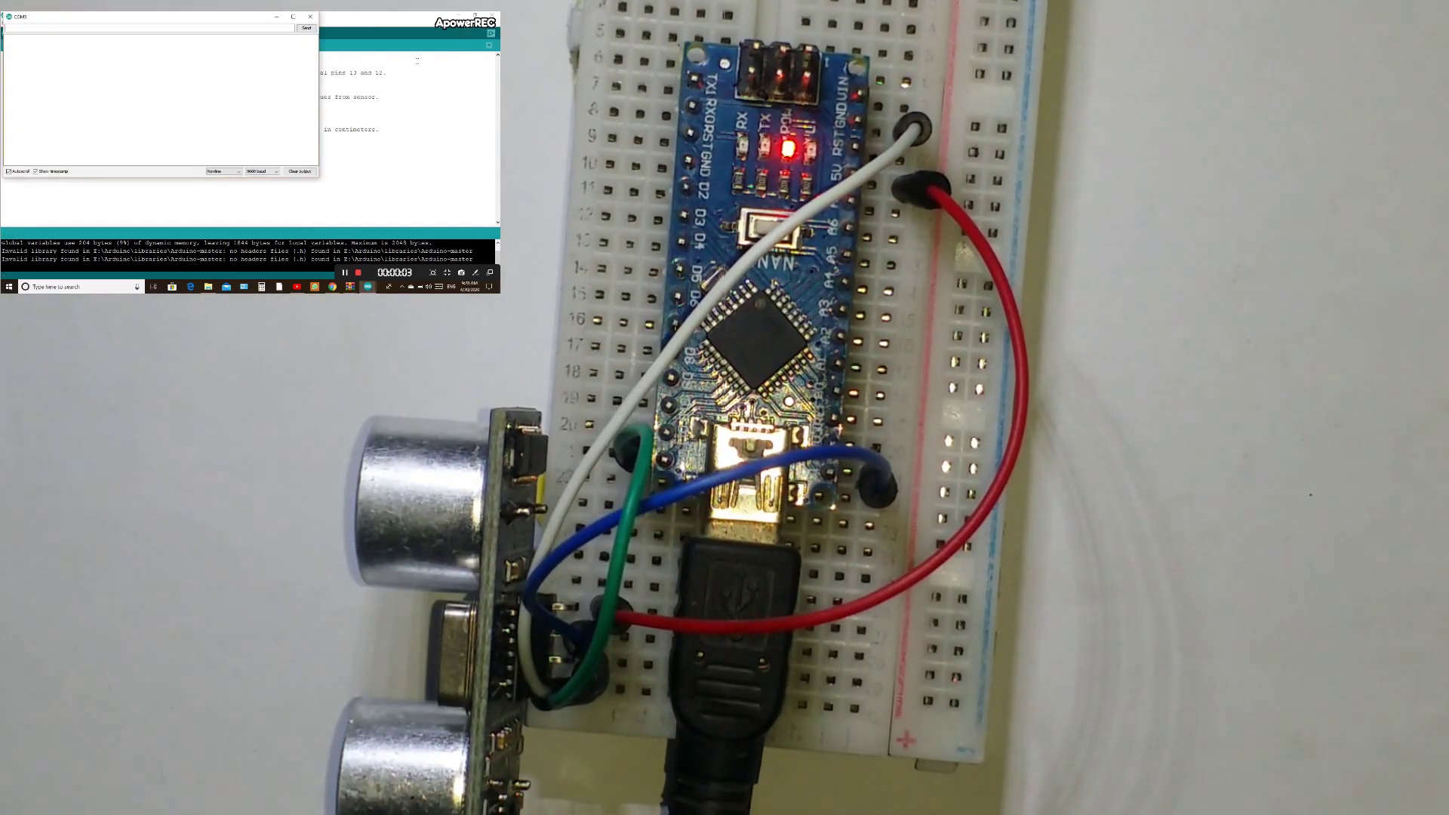